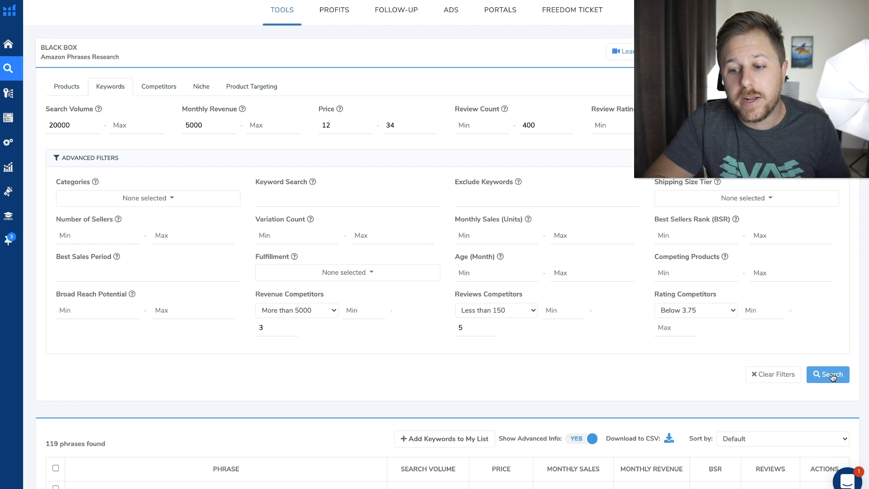
- Open the Amazon results for the phrase "pie crust protector shield" from the found phrases
scroll(642, 402, down, 6)
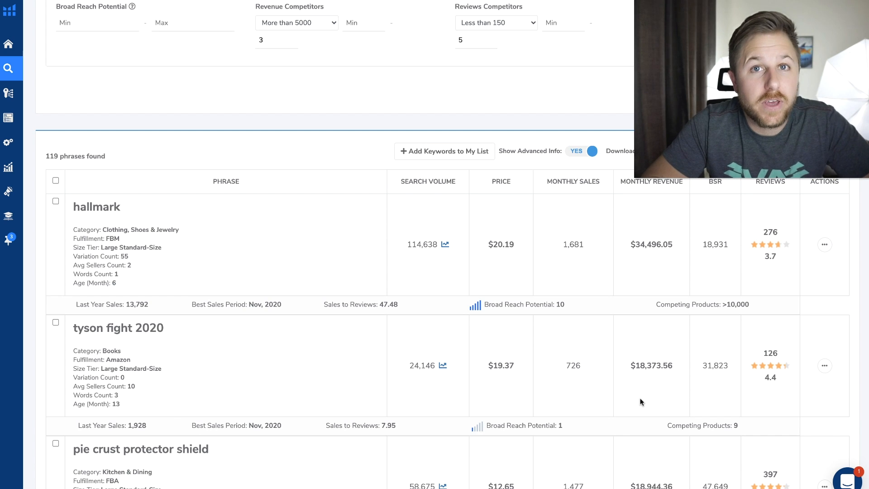
scroll(642, 402, down, 3)
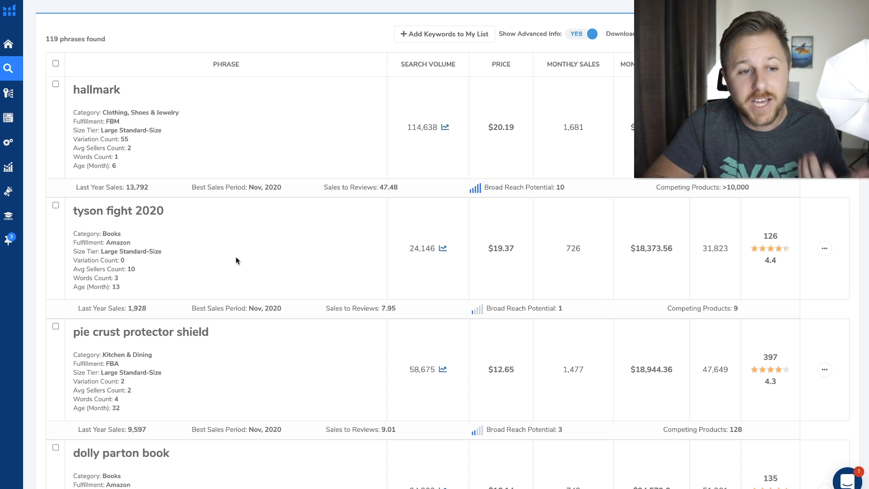
scroll(237, 259, down, 2)
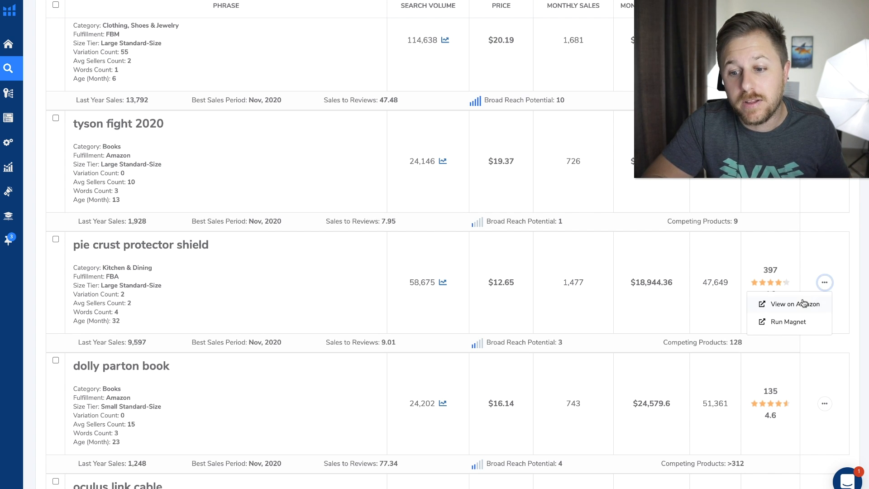
- Look through the rest of the first results page and open the Amazon results for "semi sphere silicone mold"
scroll(337, 344, down, 2)
scroll(335, 345, down, 5)
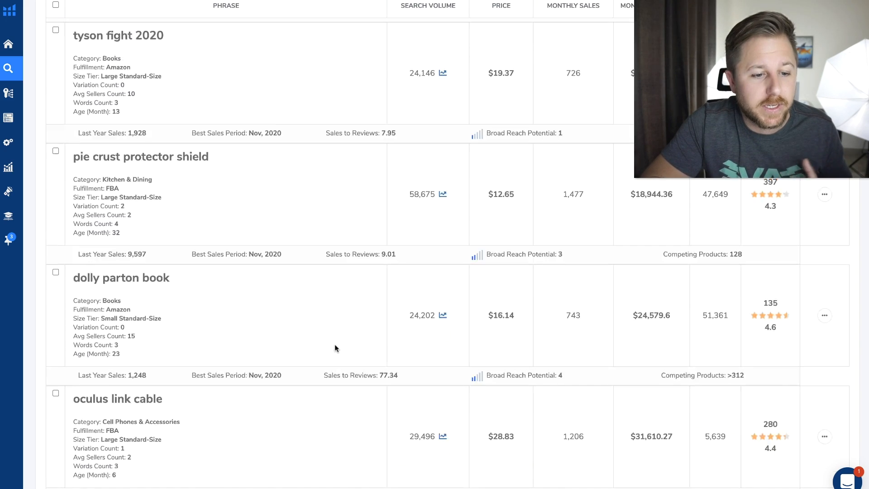
scroll(335, 346, down, 19)
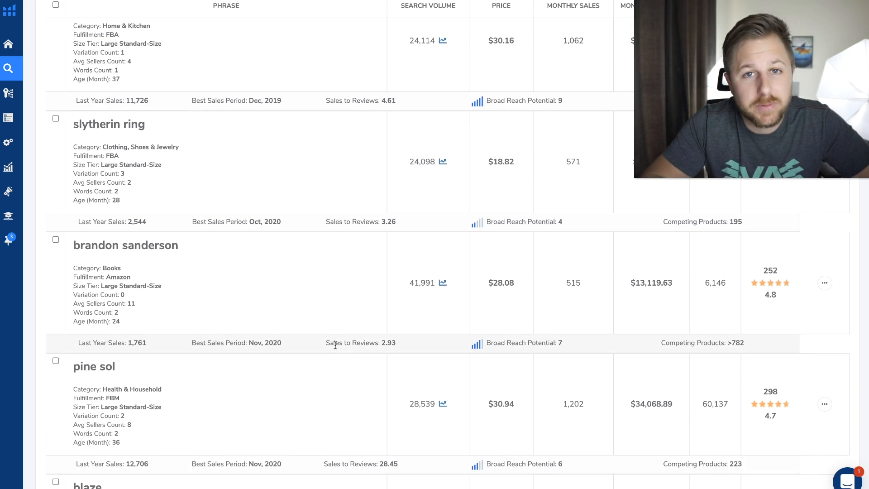
scroll(335, 345, down, 10)
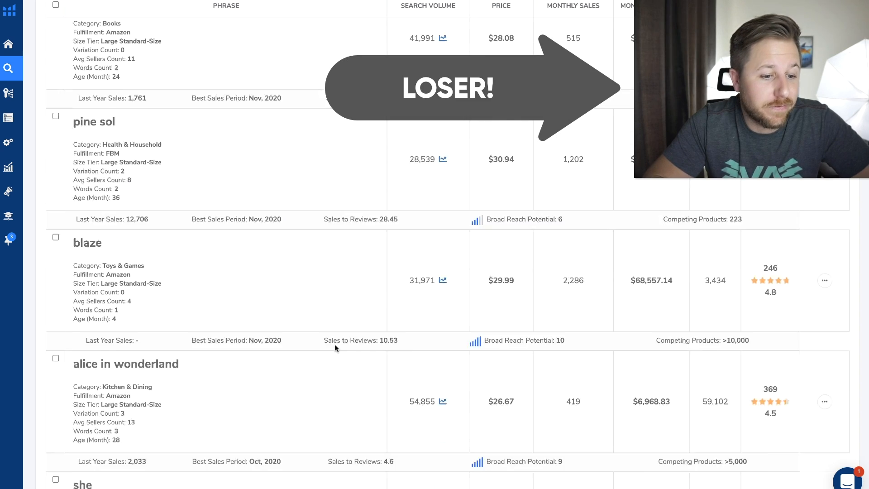
scroll(336, 346, down, 20)
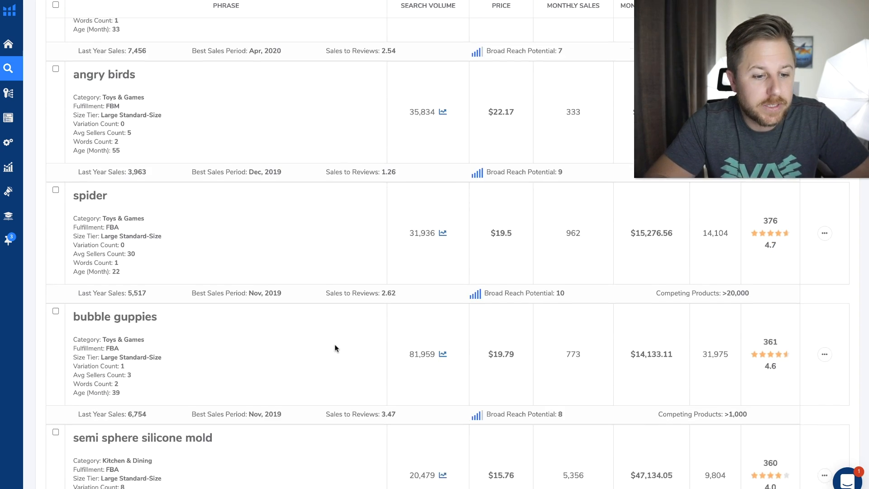
scroll(335, 348, down, 3)
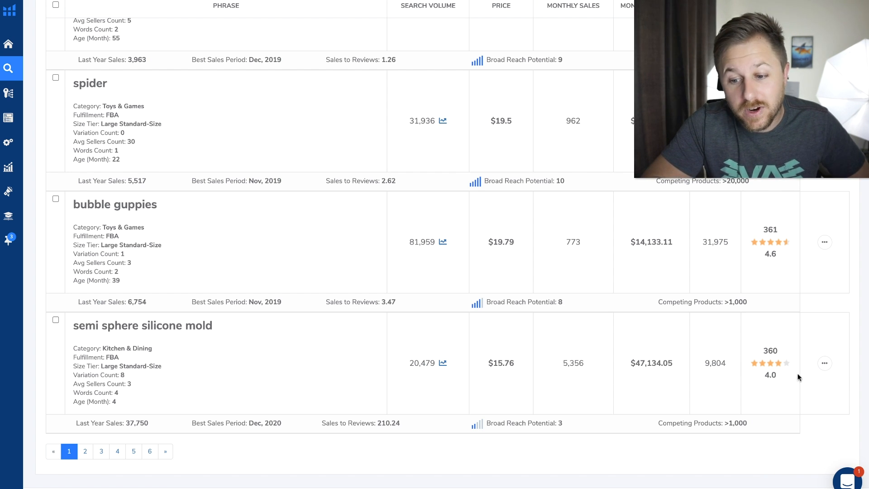
click(824, 363)
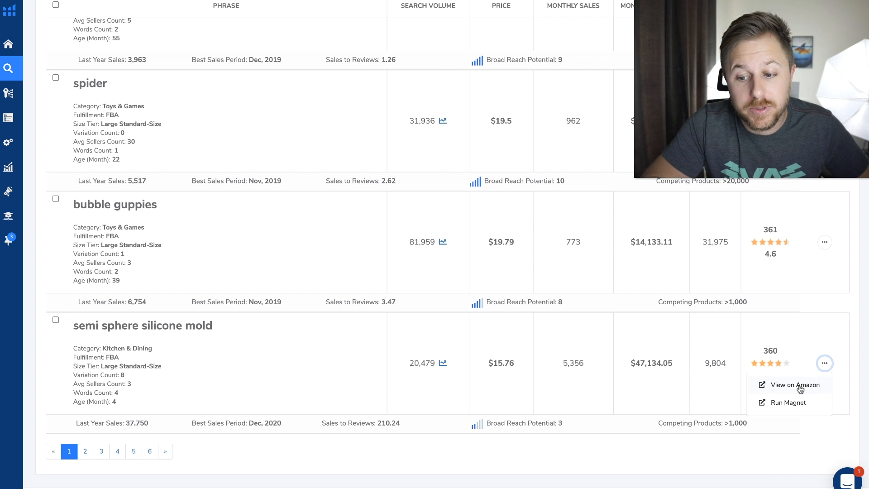
- Go through pages 2 and 3 of the found phrases and open the Amazon results for "candle molds"
click(86, 452)
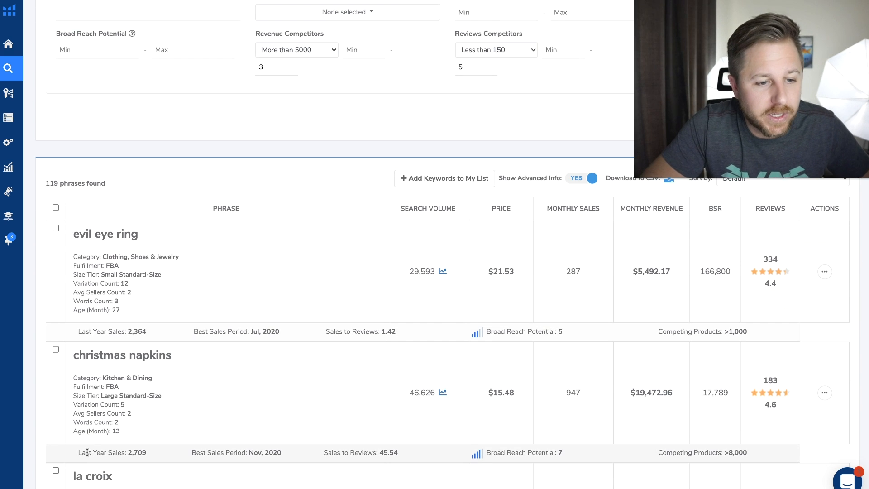
scroll(87, 452, down, 3)
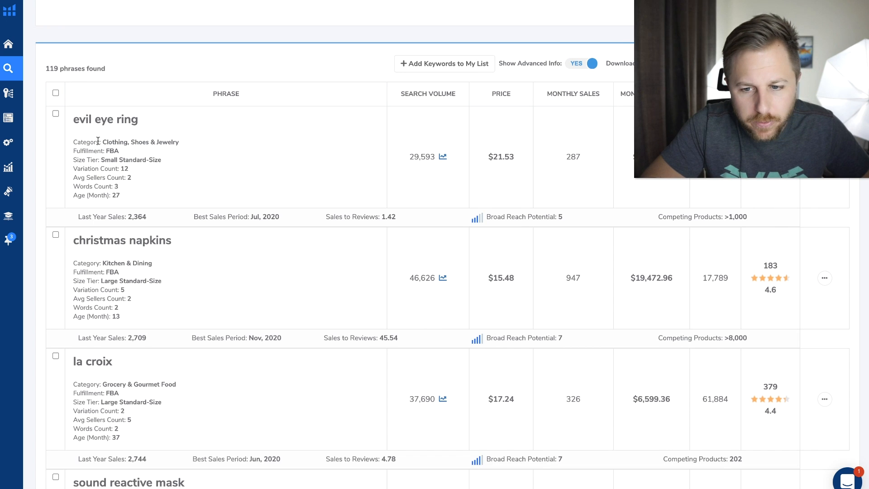
scroll(211, 200, down, 6)
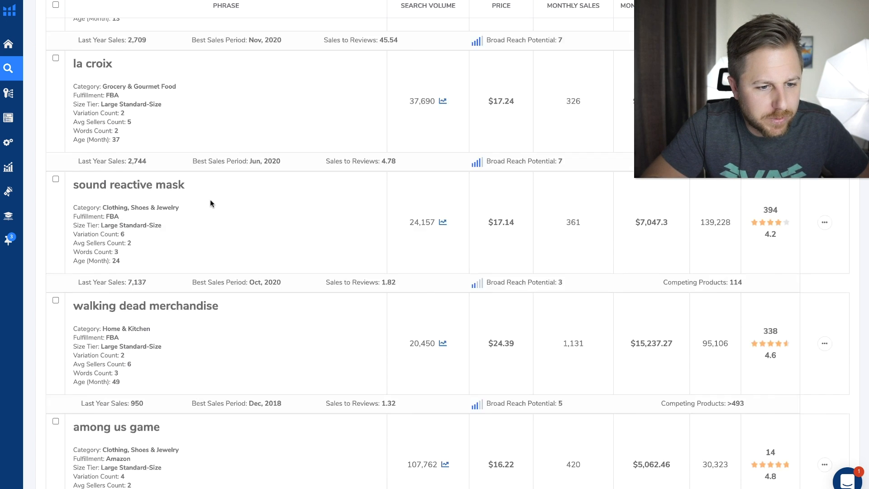
scroll(210, 204, down, 3)
scroll(238, 169, down, 10)
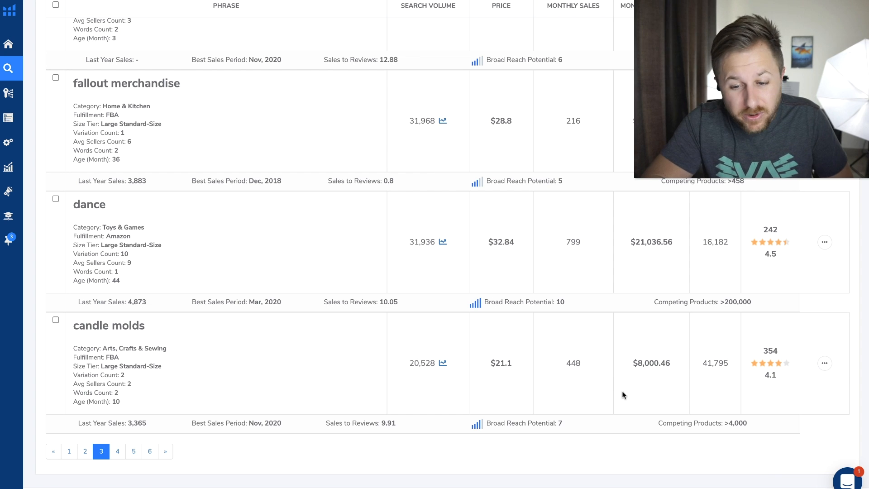
click(824, 364)
click(800, 394)
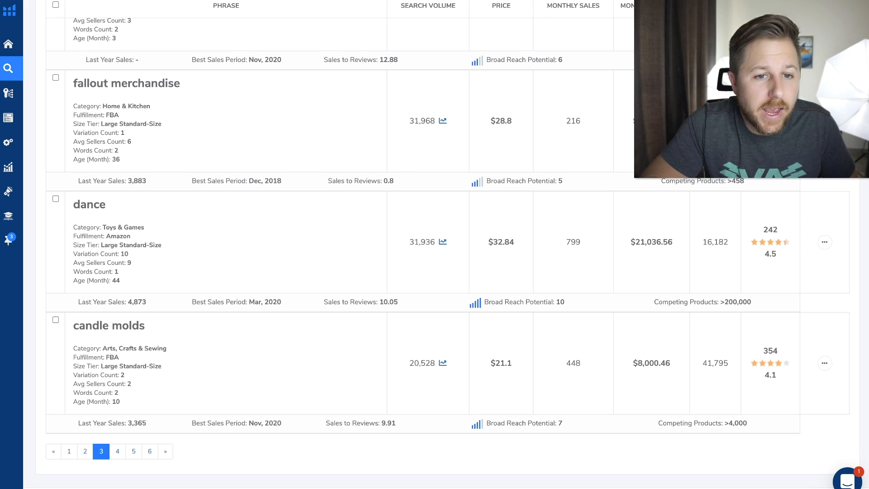
- Go to page 4 of the found phrases and open the Amazon results for "pom pom garland"
click(118, 449)
scroll(118, 444, down, 20)
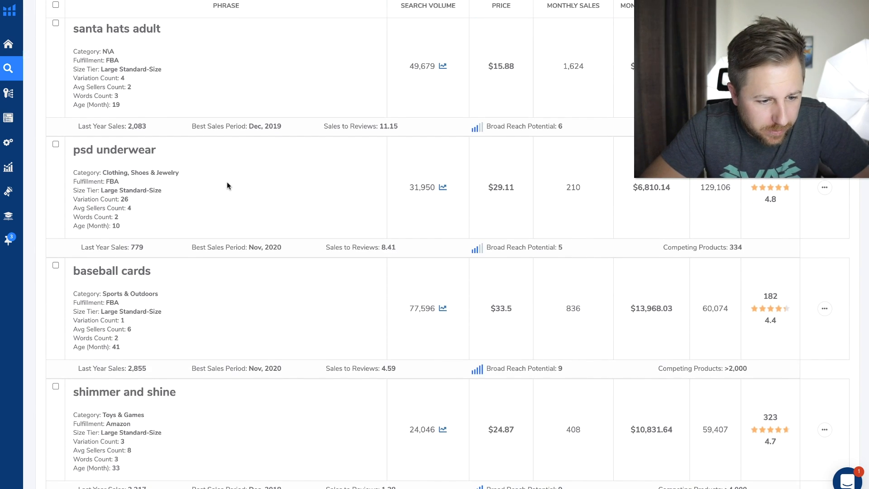
scroll(227, 184, down, 4)
scroll(227, 184, up, 8)
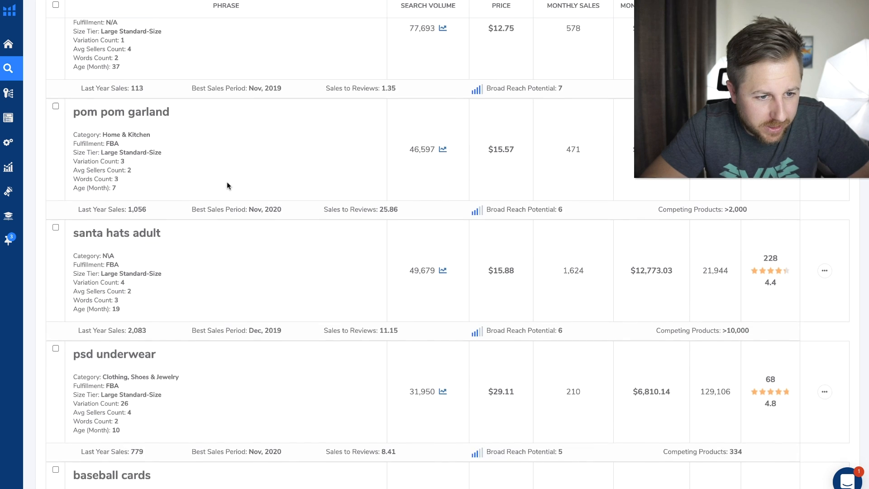
scroll(227, 184, up, 4)
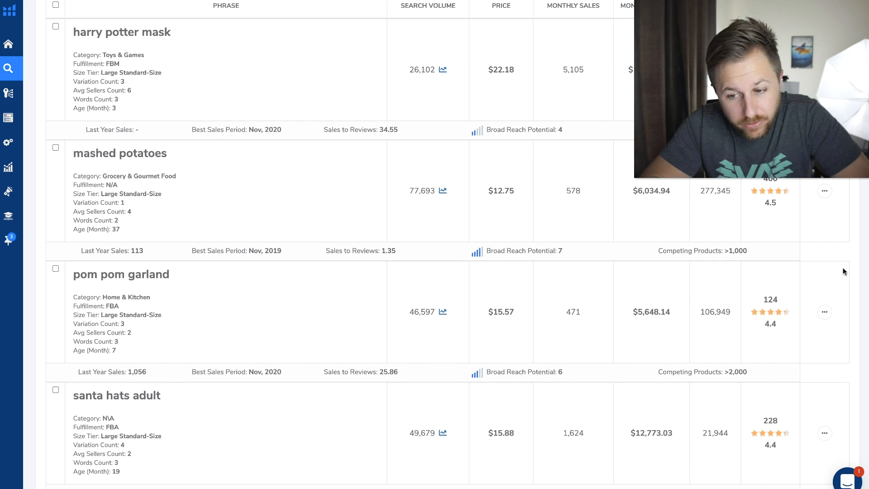
click(825, 313)
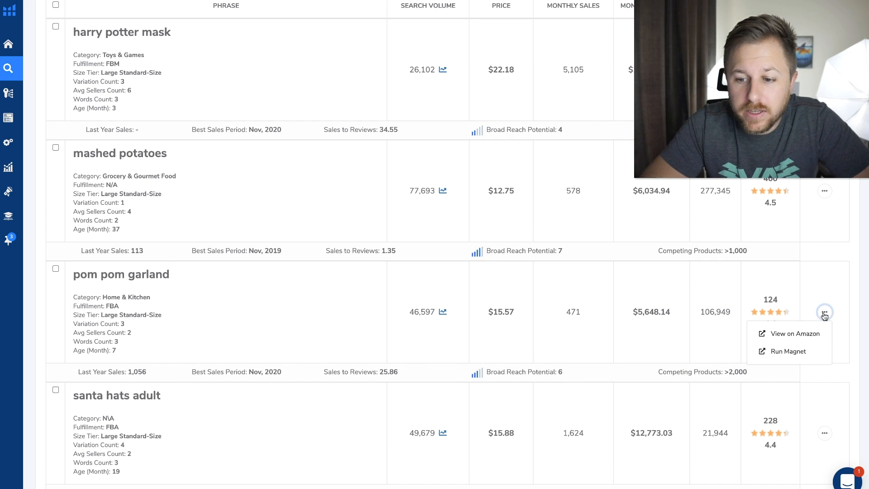
click(804, 337)
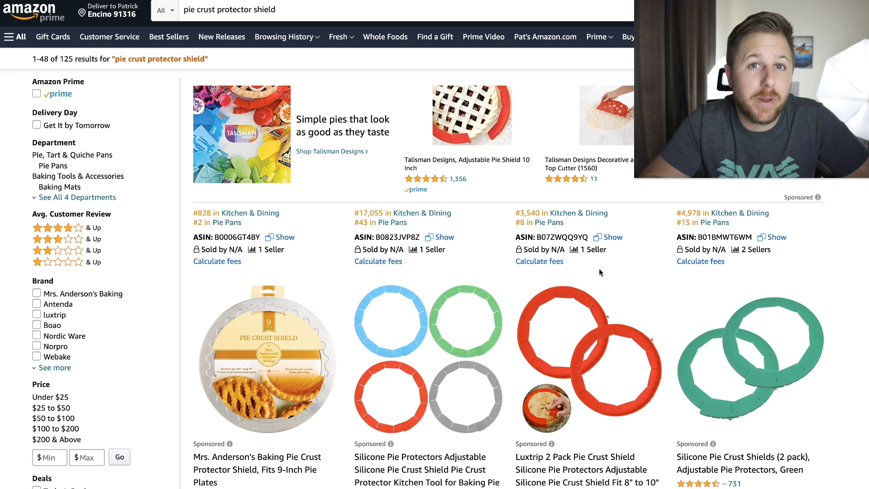
- Examine the prices, review counts and product variety of the Amazon listings for "pie crust protector shield"
scroll(599, 270, down, 3)
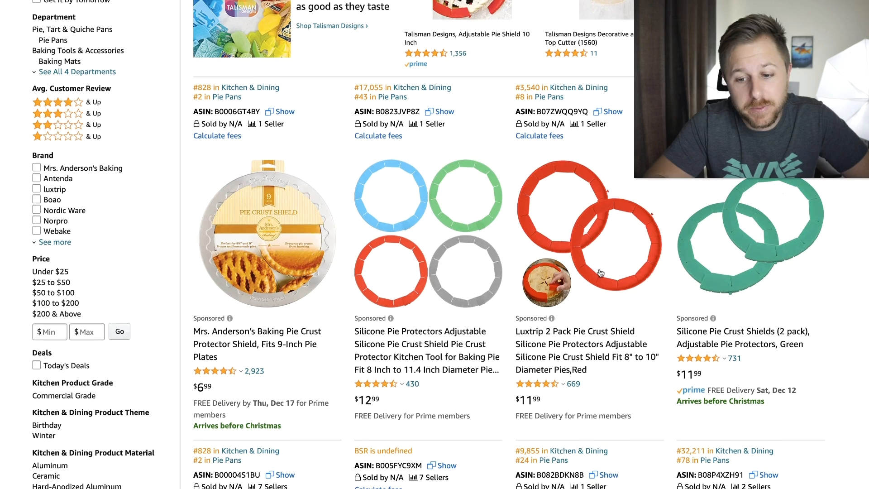
scroll(551, 399, down, 2)
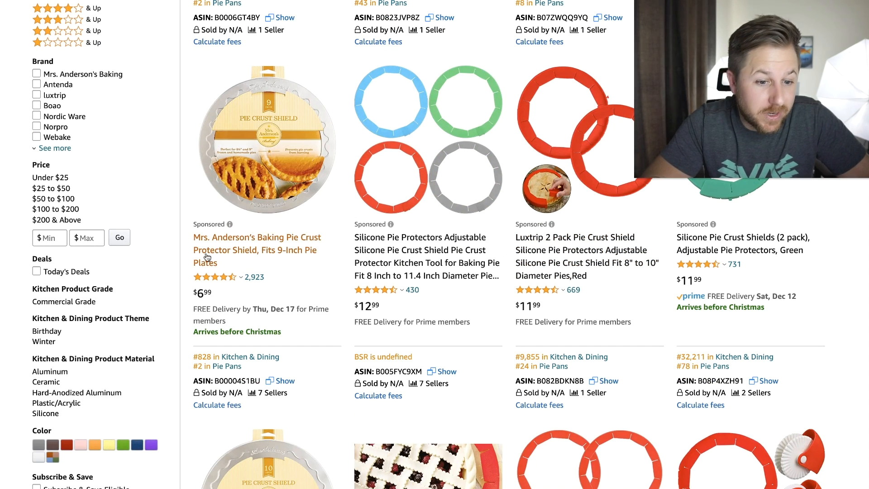
scroll(265, 276, down, 9)
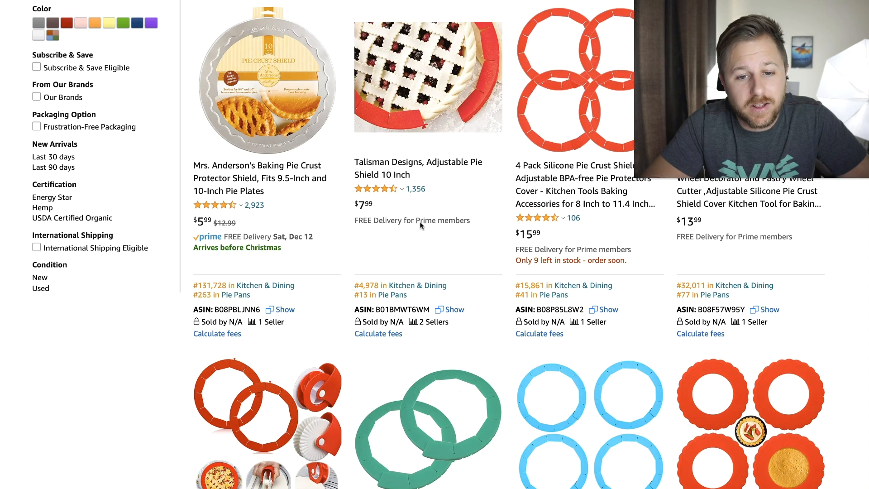
scroll(298, 262, down, 6)
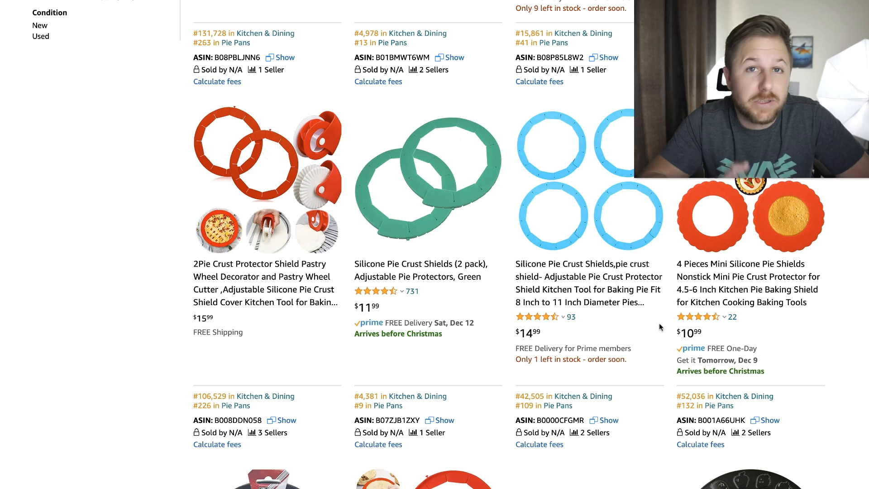
scroll(660, 327, down, 10)
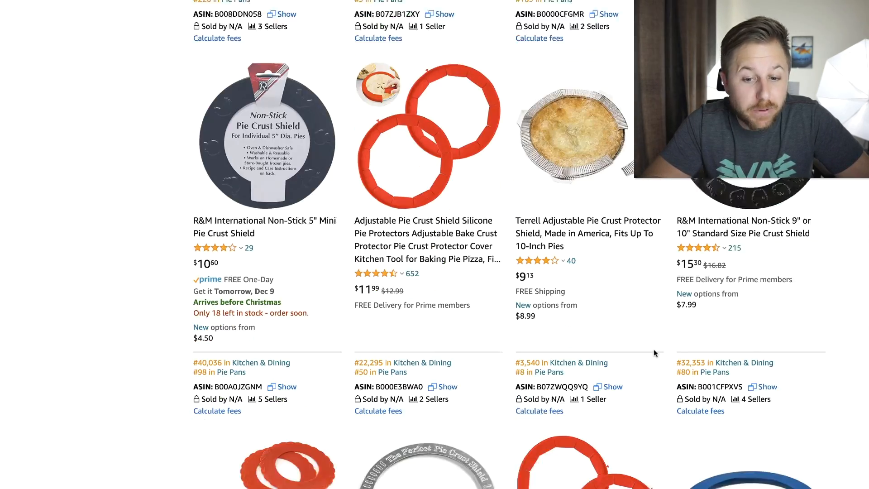
scroll(654, 349, up, 15)
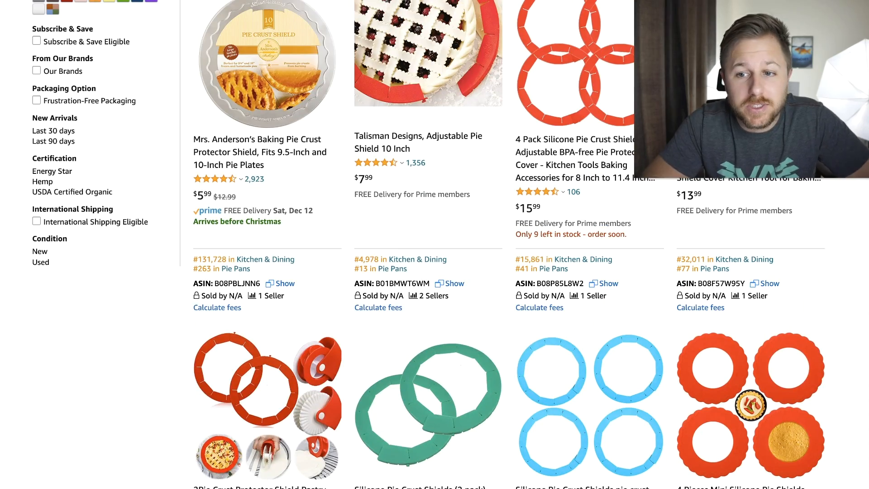
- Run Helium 10 Xray on the "pie crust protector shield" results and examine each product's sales, revenue and review count
click(815, 3)
click(724, 41)
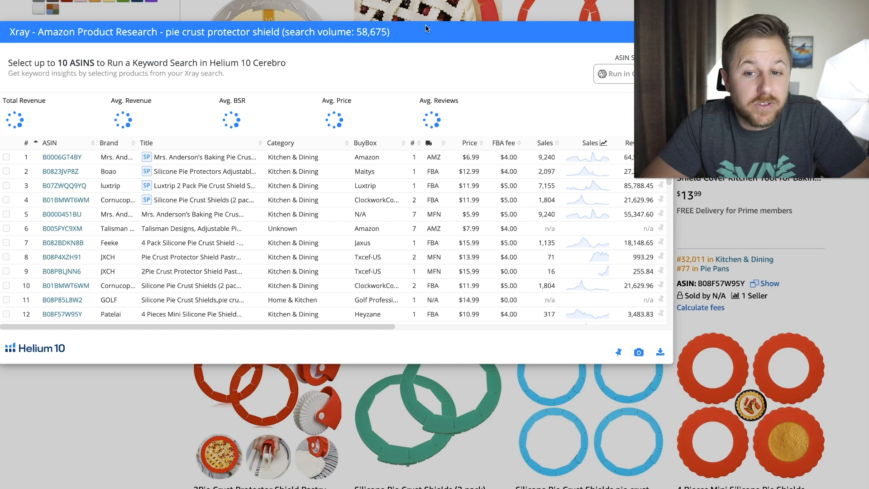
scroll(580, 155, right, 5)
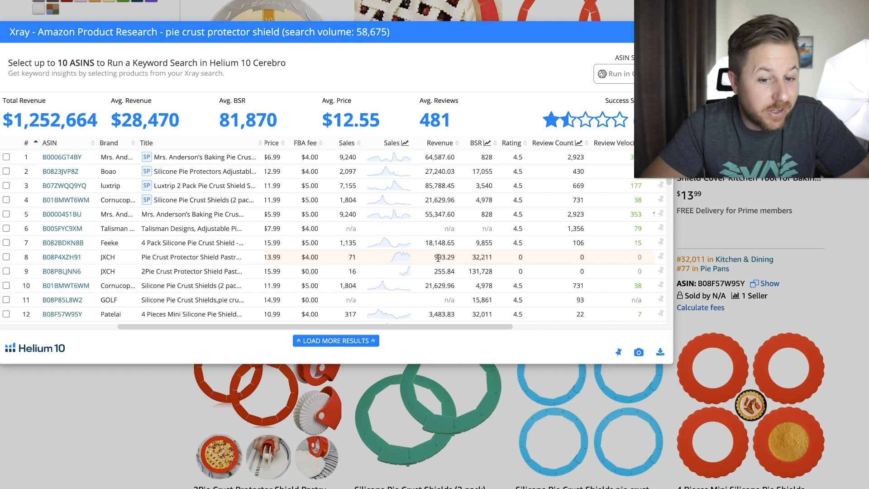
scroll(439, 258, down, 3)
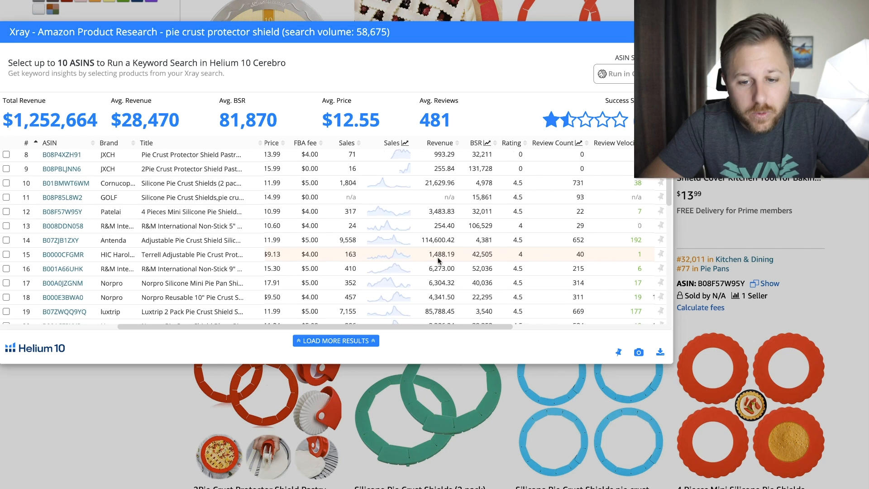
scroll(438, 258, down, 8)
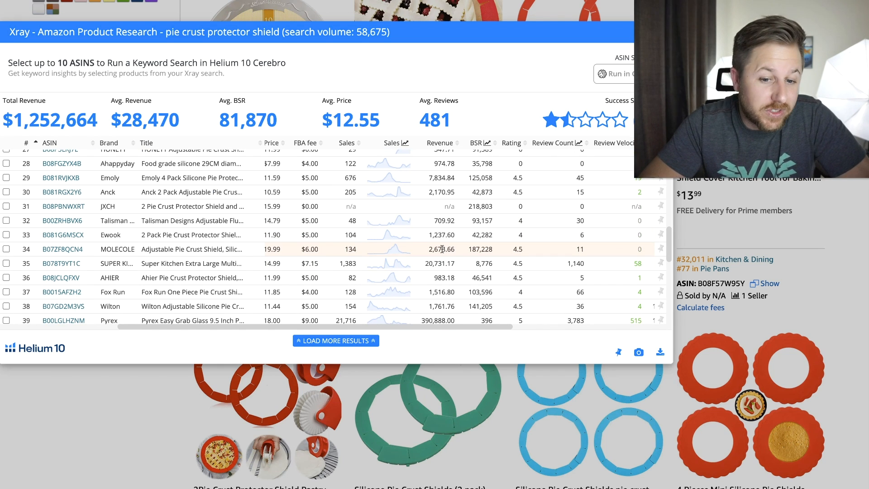
scroll(442, 249, down, 3)
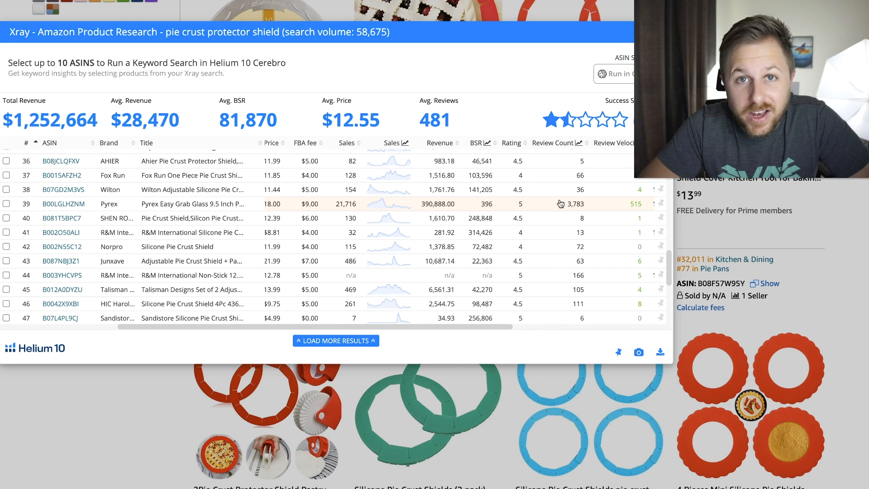
scroll(557, 275, down, 2)
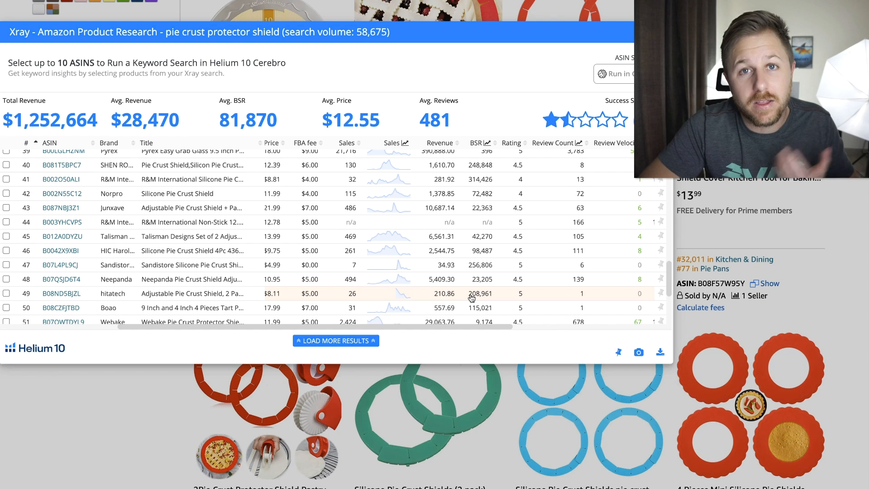
- Close the pie crust Xray and examine prices, review counts and product variety in the Amazon results for "semi sphere silicone mold"
click(606, 3)
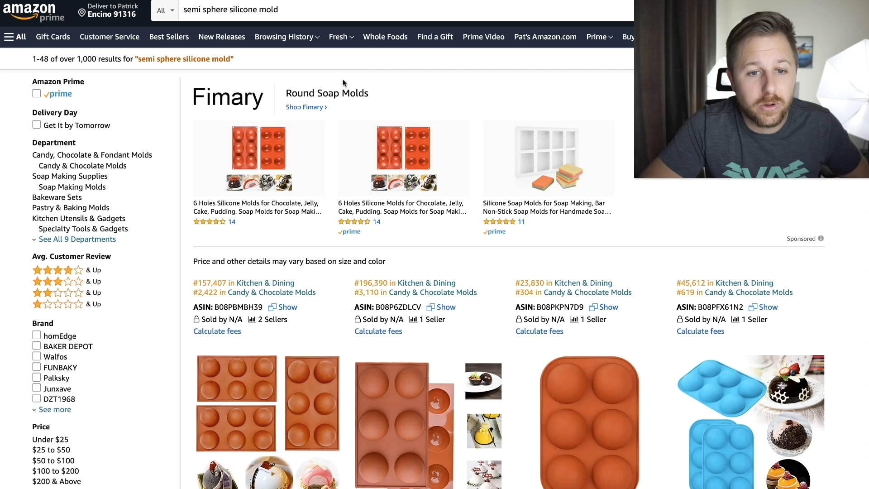
scroll(447, 202, down, 5)
scroll(447, 202, down, 2)
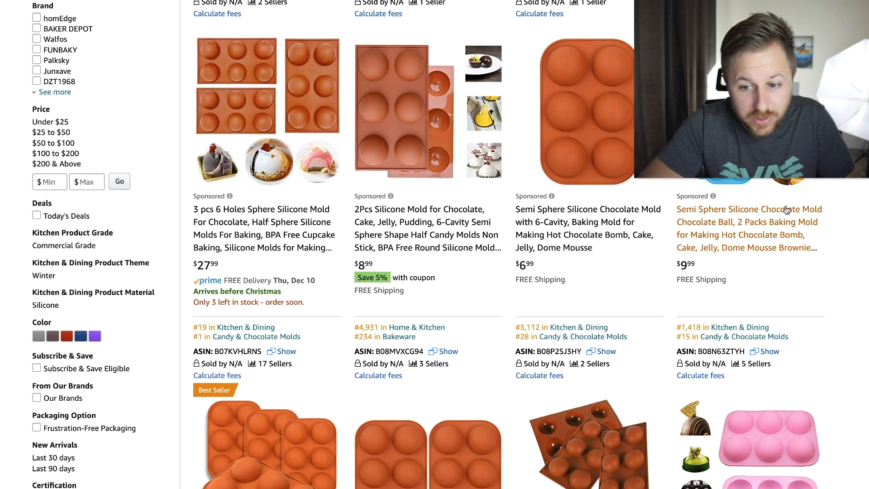
scroll(637, 267, down, 2)
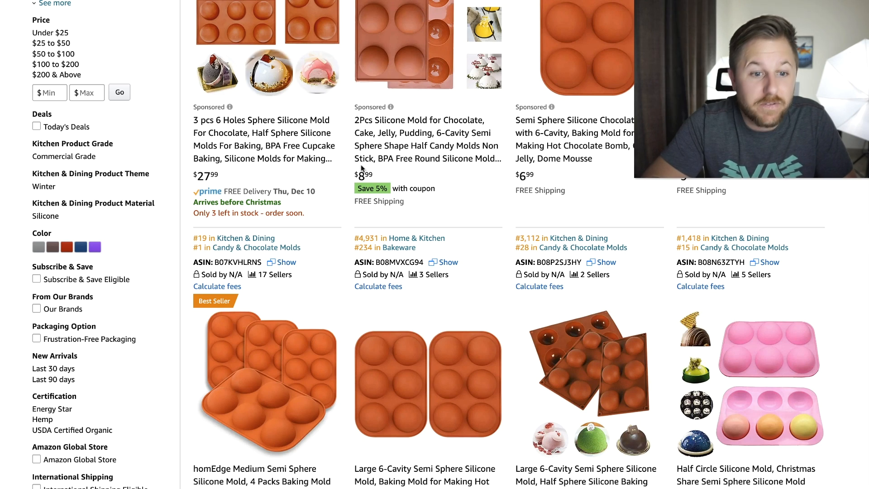
scroll(437, 178, down, 4)
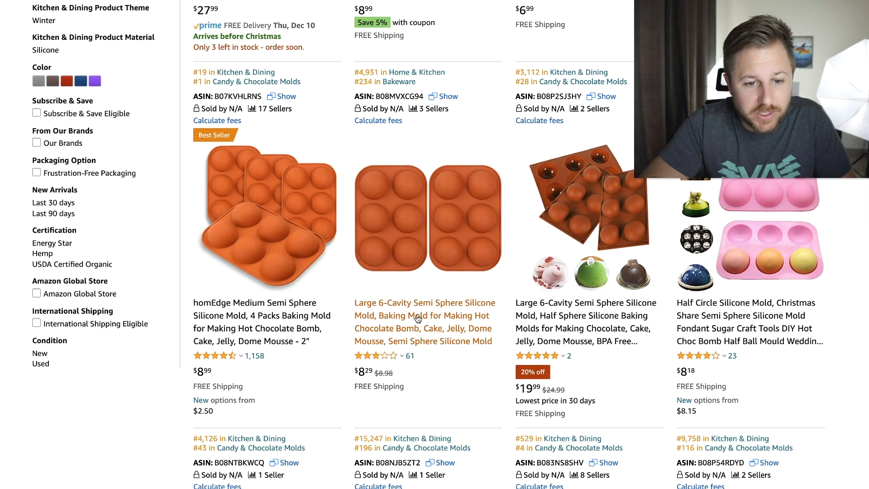
scroll(380, 326, down, 6)
scroll(295, 434, down, 6)
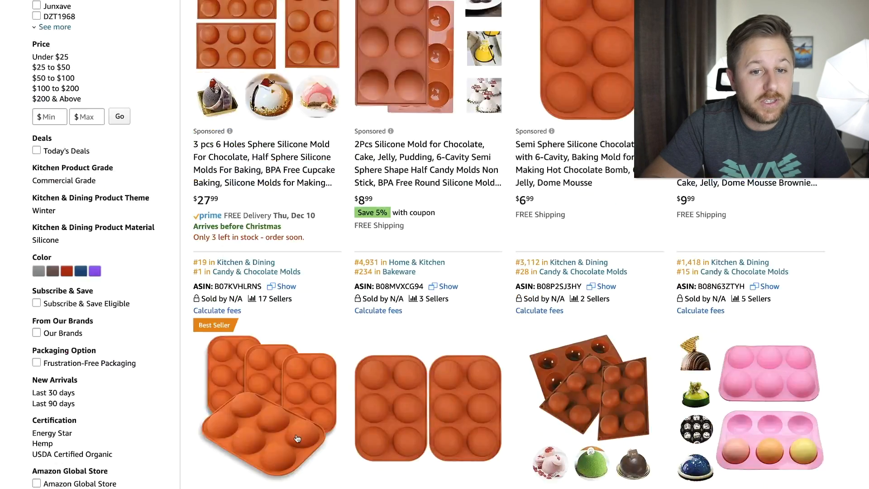
scroll(435, 271, up, 6)
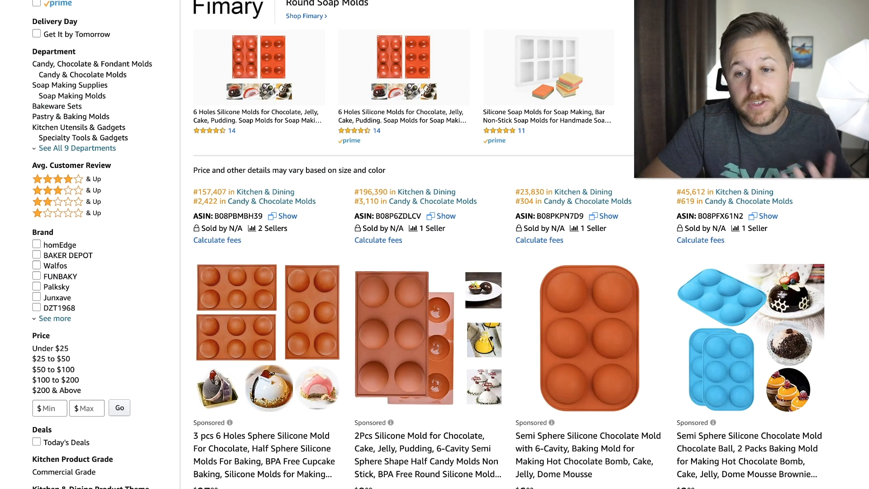
- Run Helium 10 Xray on the "semi sphere silicone mold" results and examine each product's sales, revenue and review figures
click(815, 2)
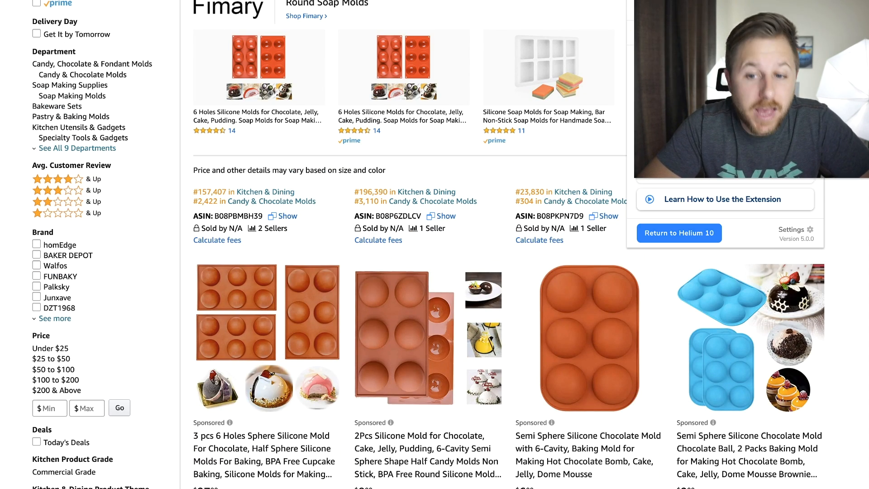
click(724, 45)
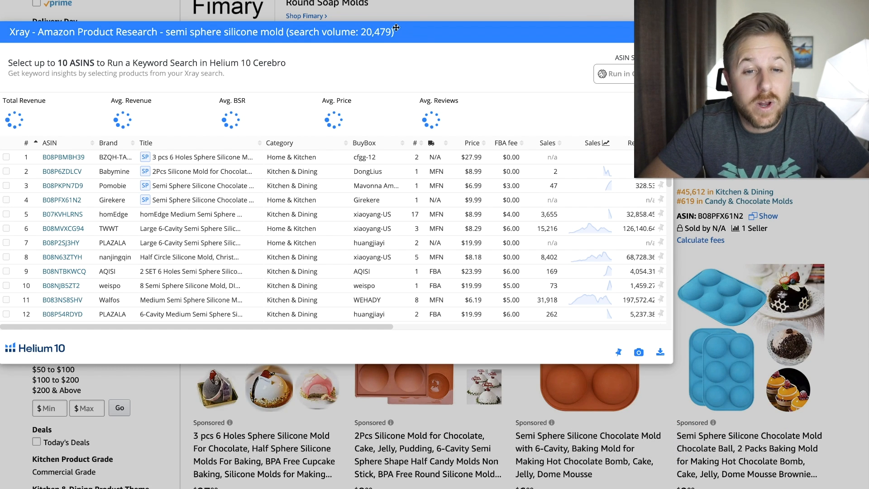
scroll(536, 236, right, 5)
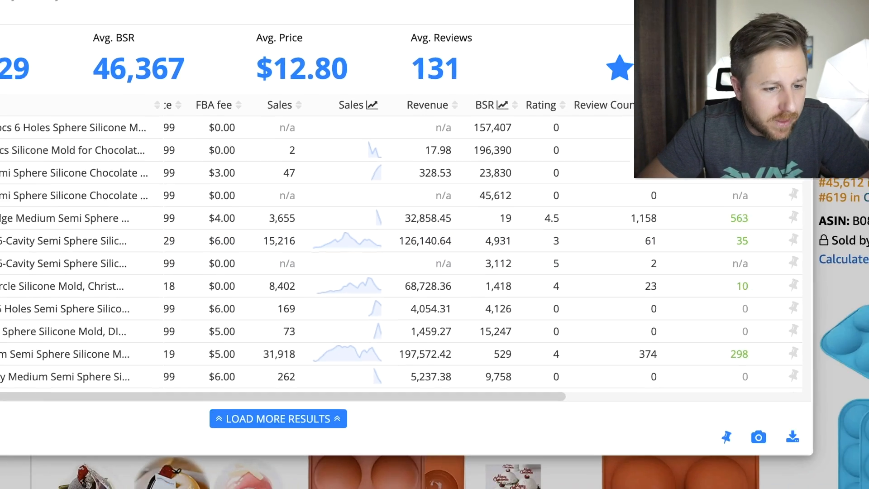
- Open the Amazon listing for ASIN B08MVXCG94 from the Xray results and inspect its second product image and rating
mouse_move(42, 247)
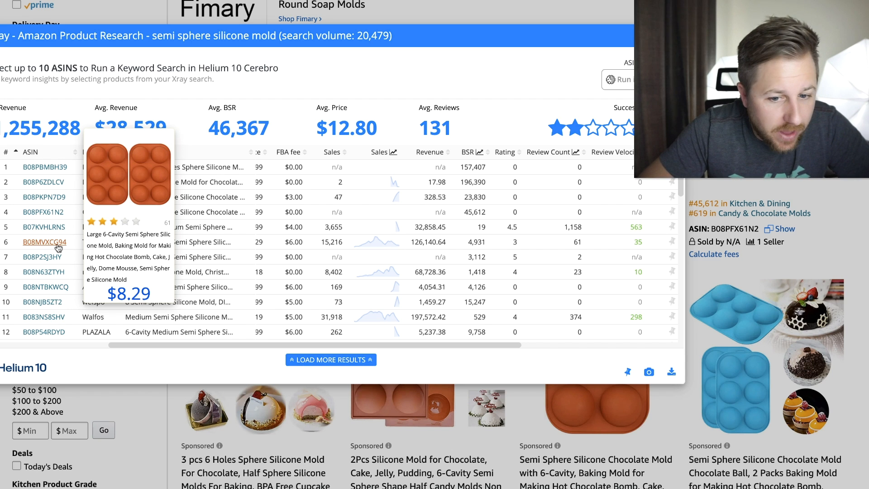
click(57, 242)
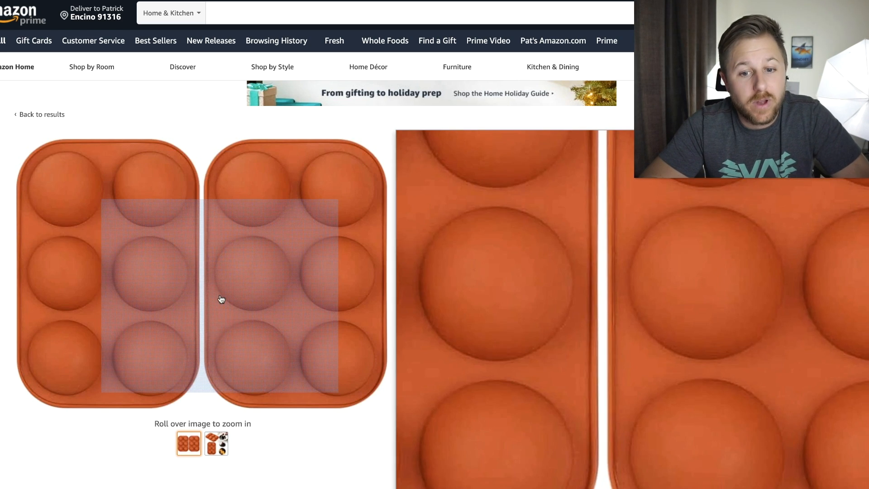
click(216, 443)
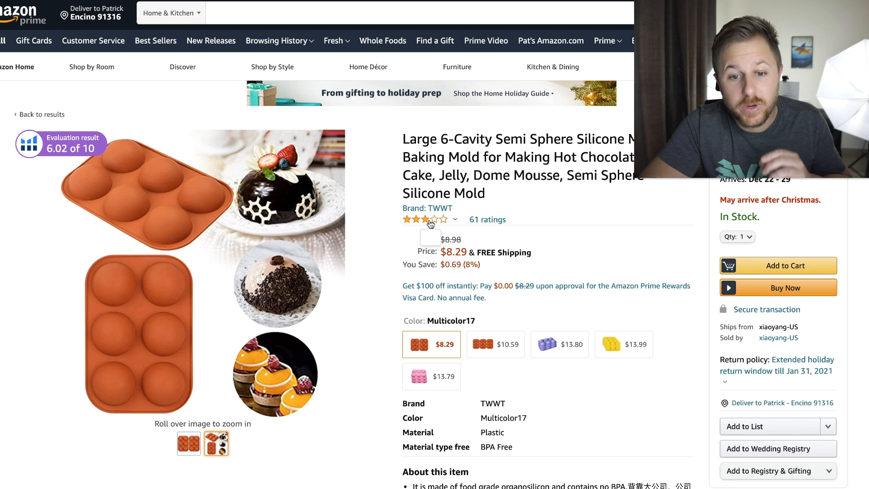
mouse_move(430, 224)
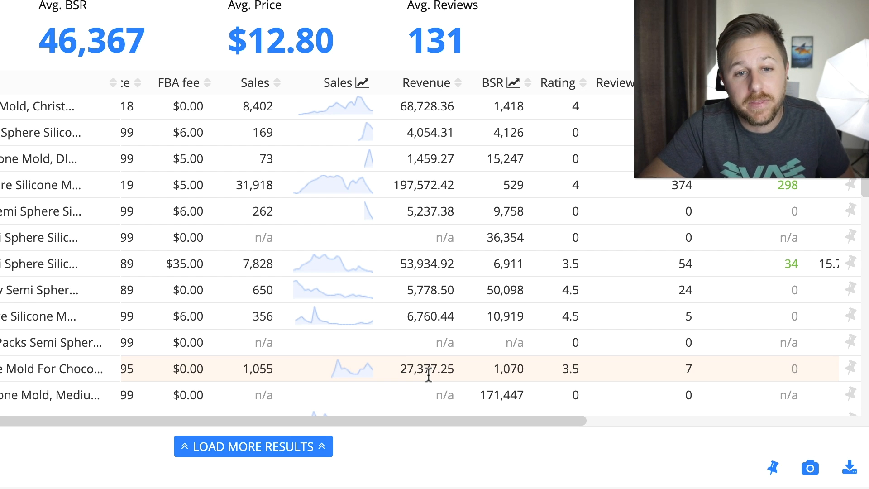
- Compare sales, revenue and review counts of the remaining semi sphere silicone mold products in Xray
scroll(429, 374, down, 4)
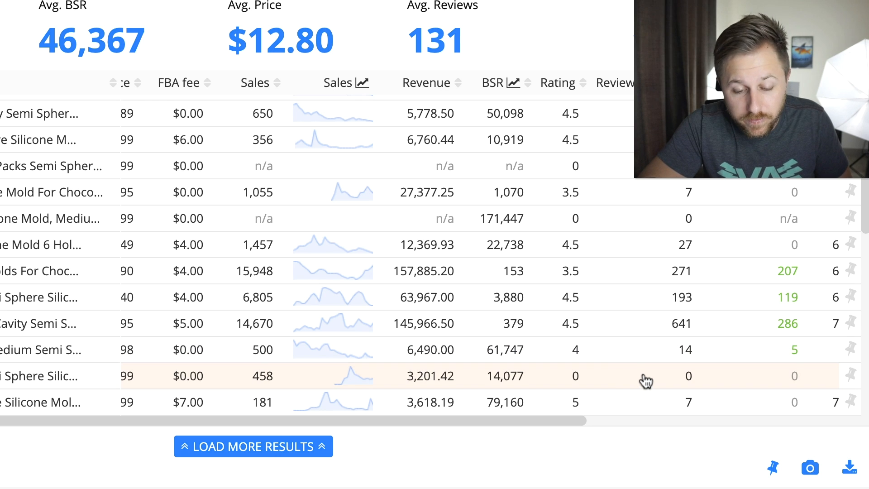
scroll(453, 376, down, 2)
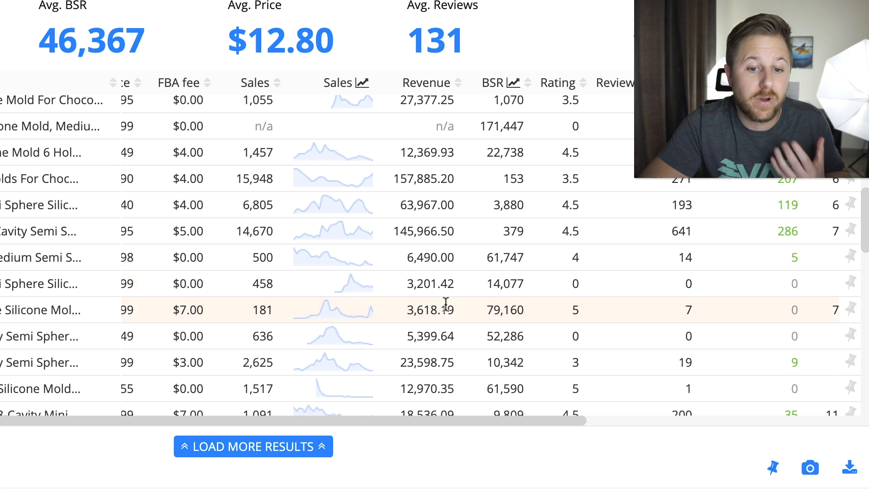
scroll(442, 323, down, 1)
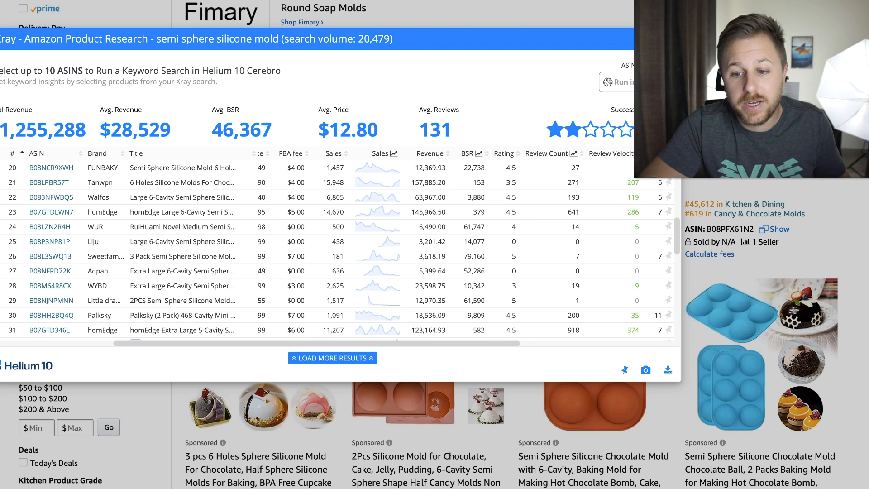
- Close Xray and compare the designs, prices and ratings of the semi sphere silicone mold listings on Amazon
click(682, 212)
scroll(584, 271, down, 3)
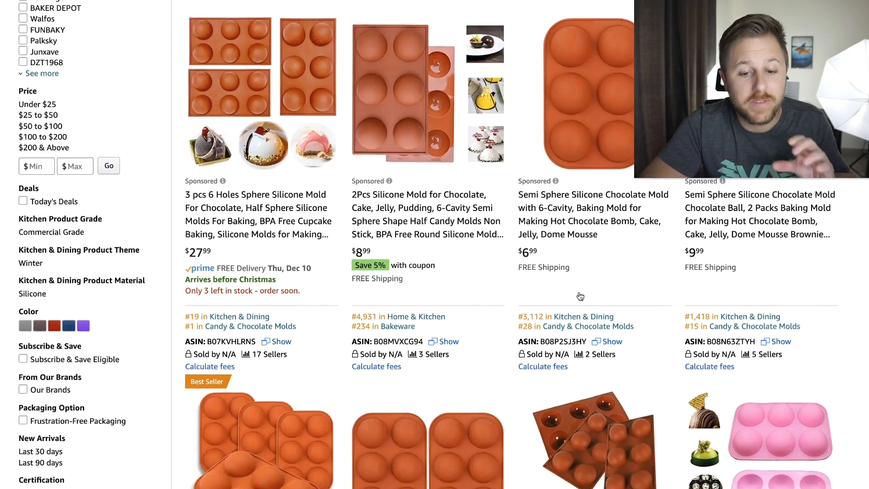
scroll(580, 296, down, 3)
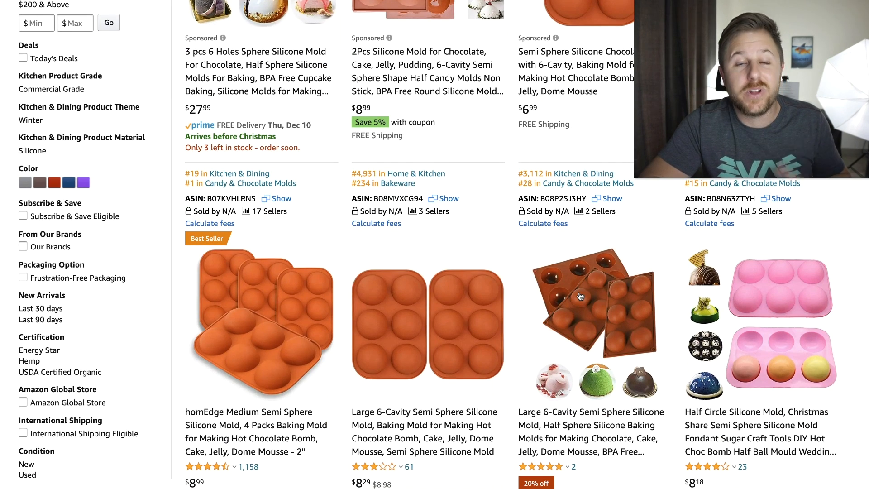
scroll(581, 297, down, 2)
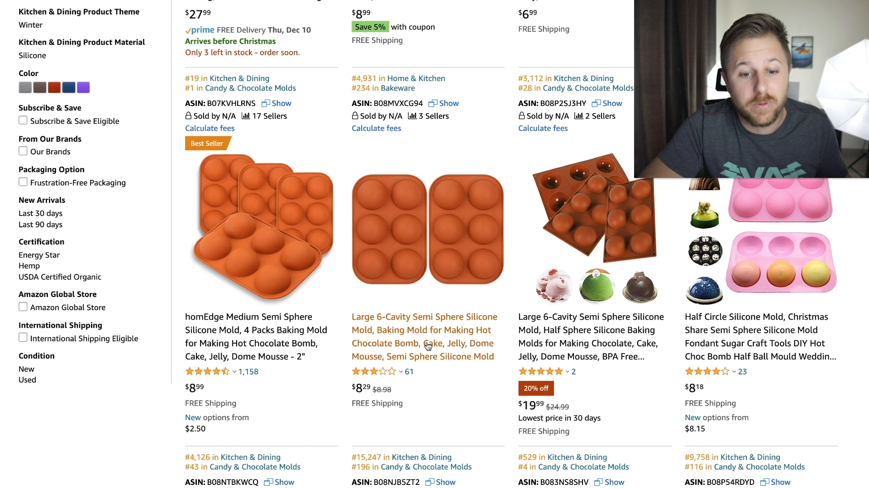
mouse_move(410, 374)
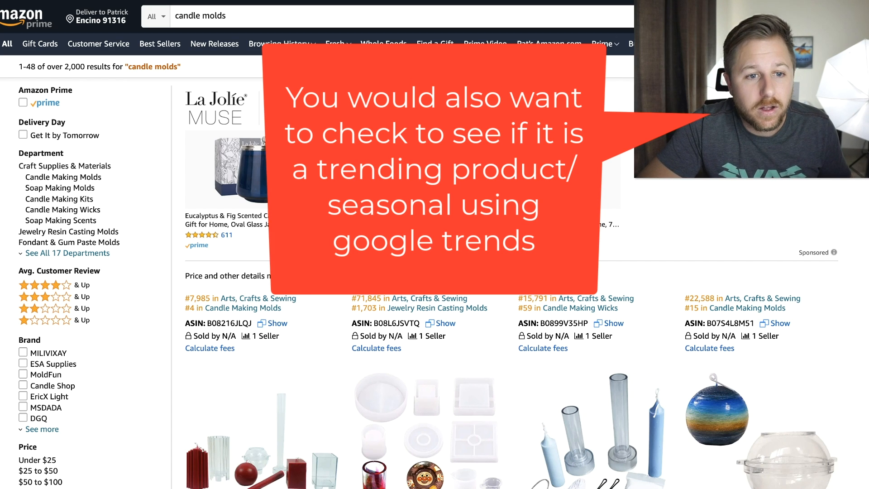
- Examine the prices, review counts and product variety of the Amazon listings for "candle molds"
scroll(452, 151, down, 5)
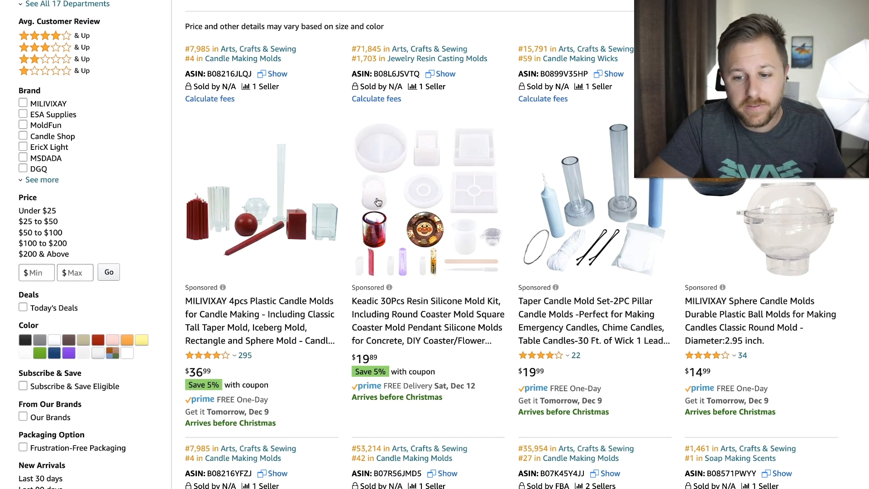
scroll(556, 233, down, 3)
scroll(556, 233, down, 4)
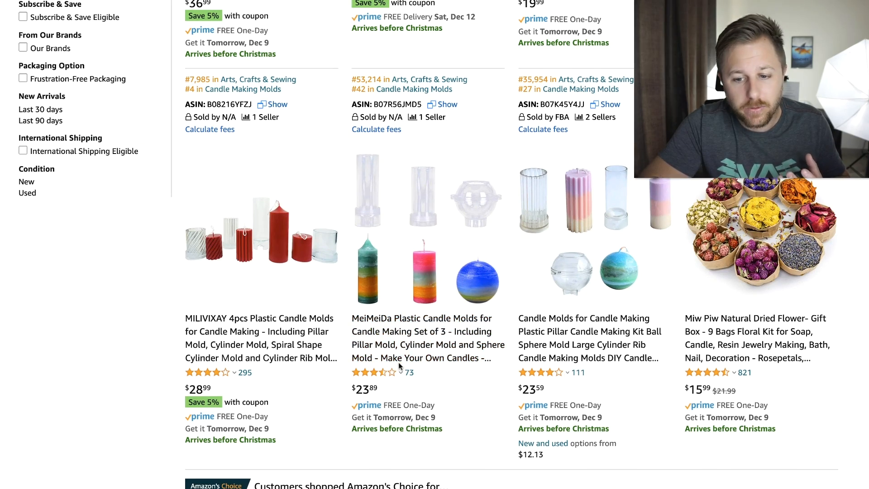
scroll(399, 363, down, 7)
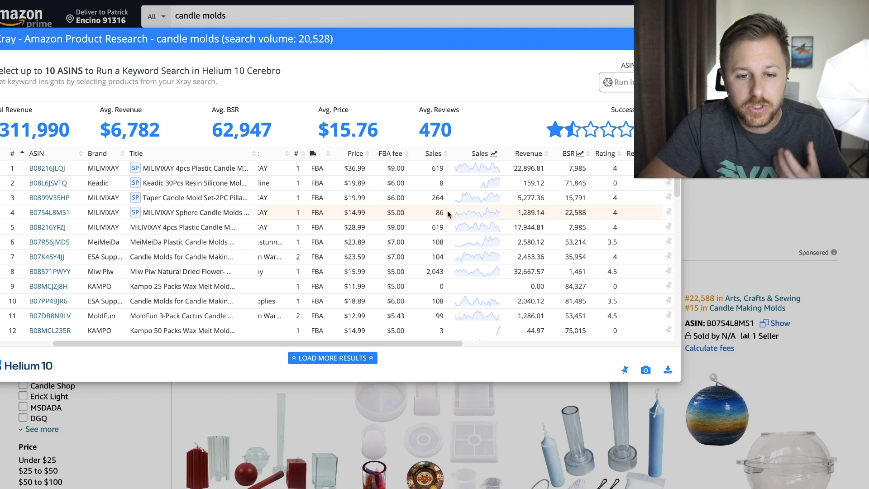
- Review the sales, revenue and review counts of the "candle molds" products in Xray and close it
scroll(449, 215, right, 5)
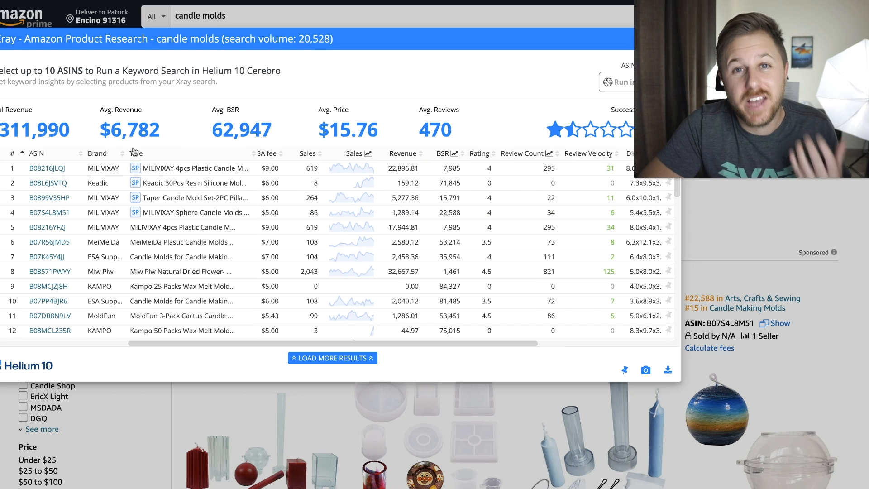
scroll(480, 224, down, 1)
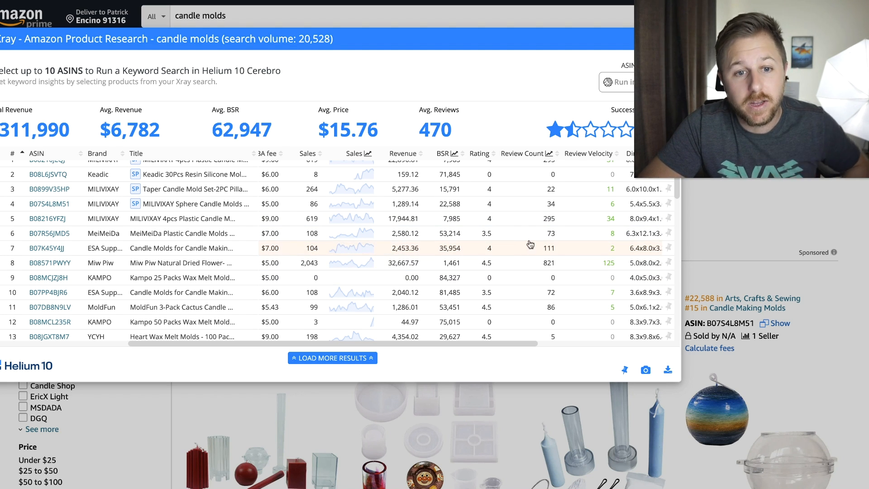
click(669, 39)
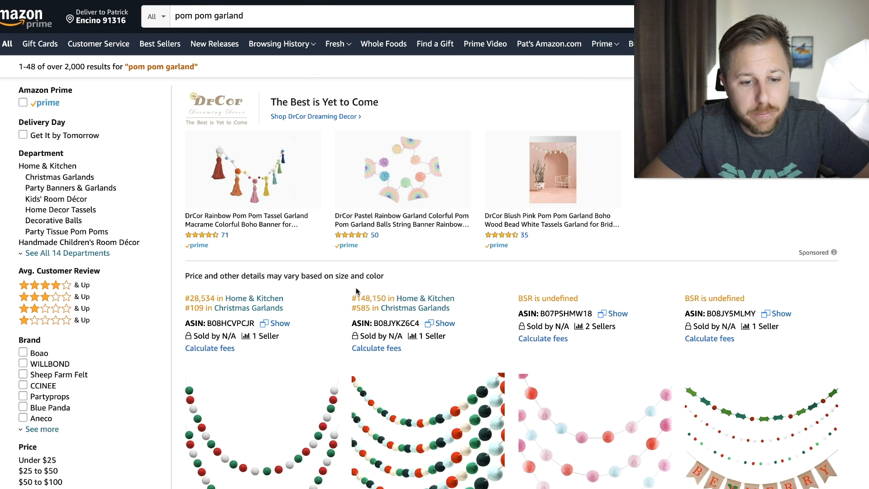
- Examine the prices, review counts and styles of the Amazon listings for "pom pom garland"
scroll(357, 292, down, 8)
scroll(357, 292, down, 2)
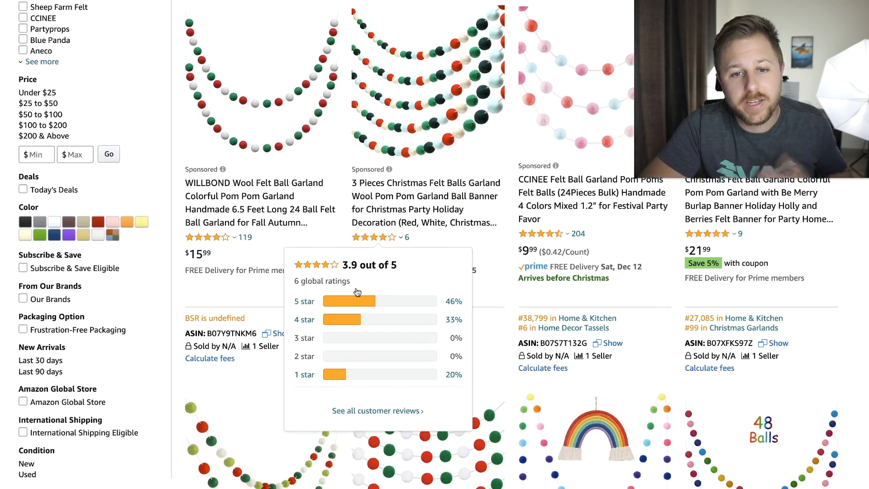
scroll(356, 290, down, 4)
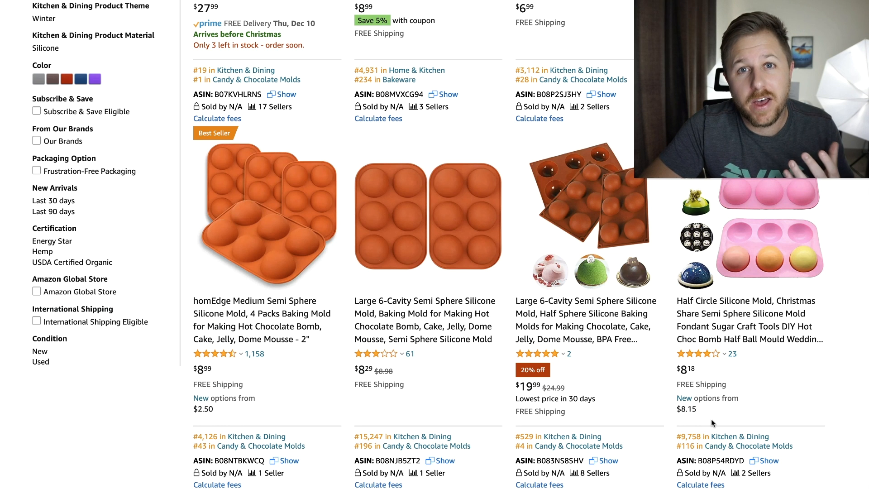
- Open the $8.29 Large 6-Cavity Semi Sphere Silicone Mold listing and check its variations' sales and revenue with Xray
click(427, 326)
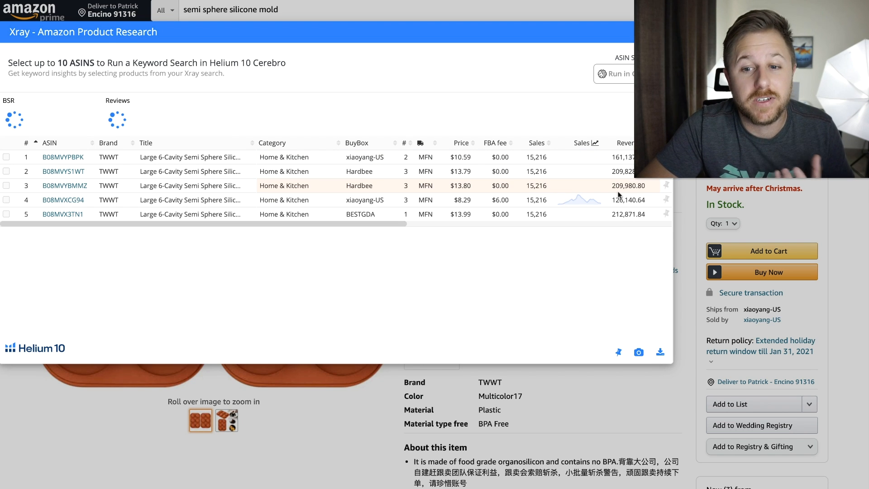
scroll(584, 199, right, 2)
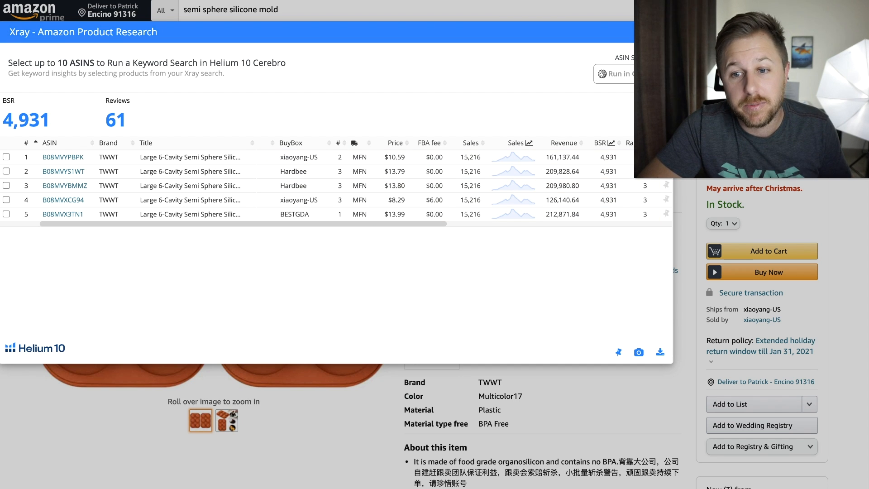
click(662, 32)
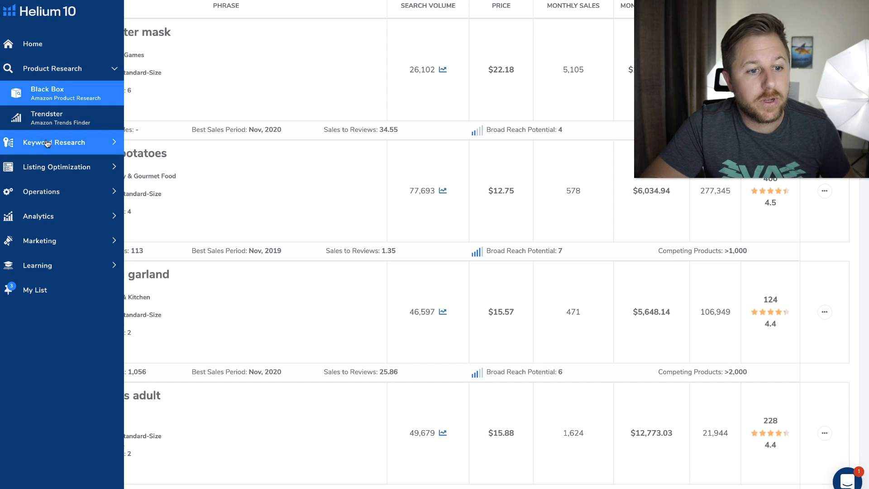
- Open the Cerebro reverse ASIN lookup in Helium 10 and add the product ASIN B08MVXCG94
click(48, 141)
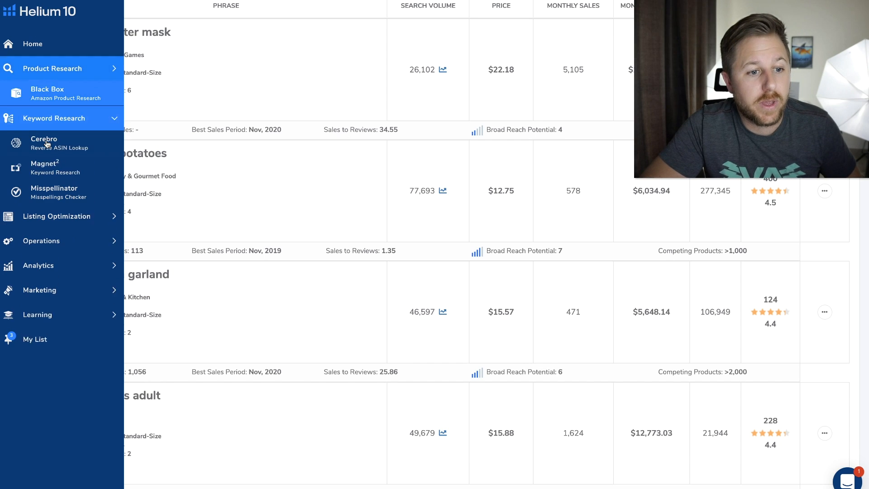
click(49, 117)
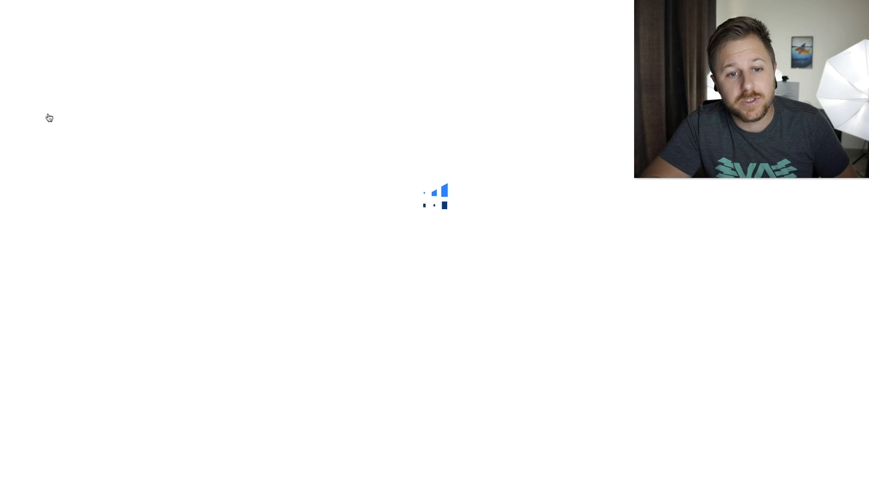
click(195, 89)
text(B08MVXCG94)
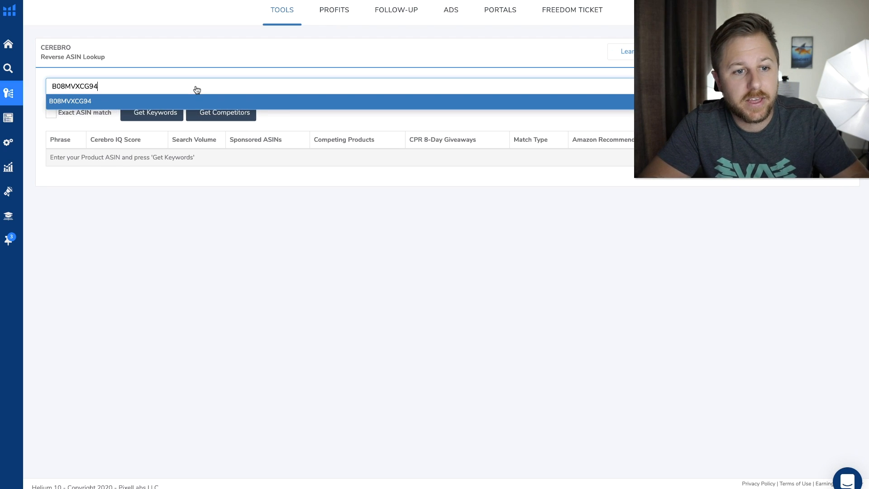
click(175, 101)
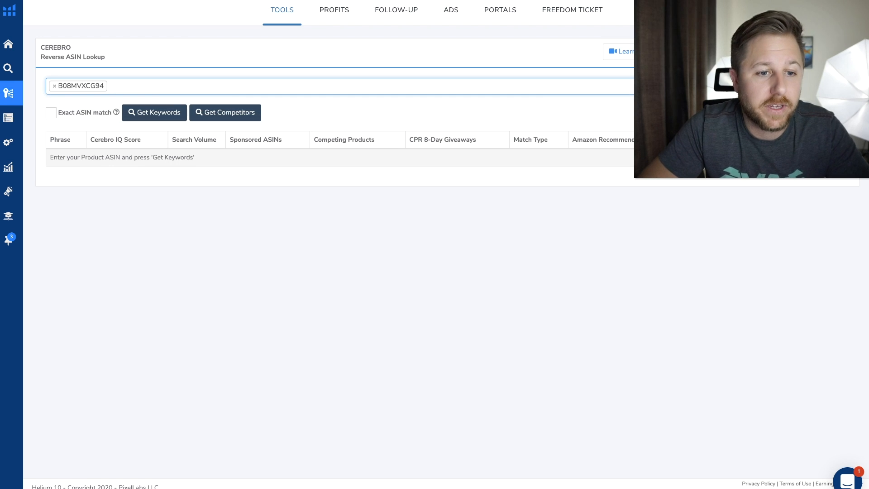
- Get the keywords for the added ASIN and sort them by search volume from high to low
click(159, 112)
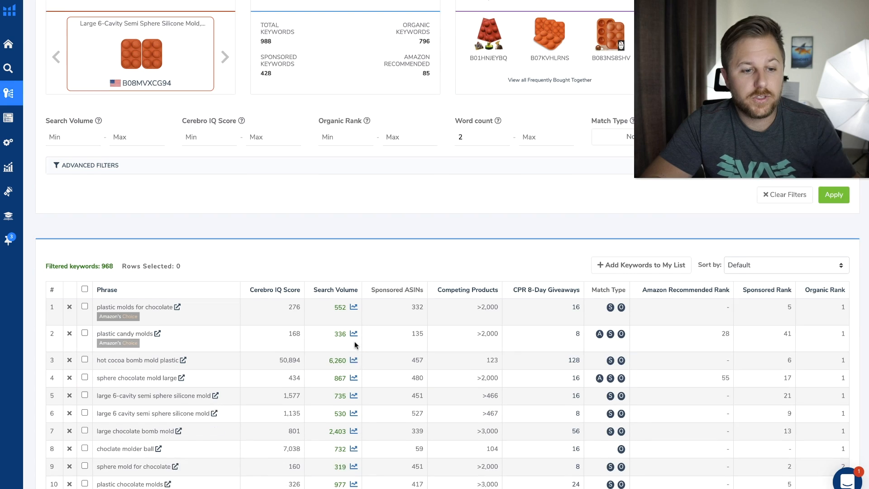
scroll(354, 341, down, 1)
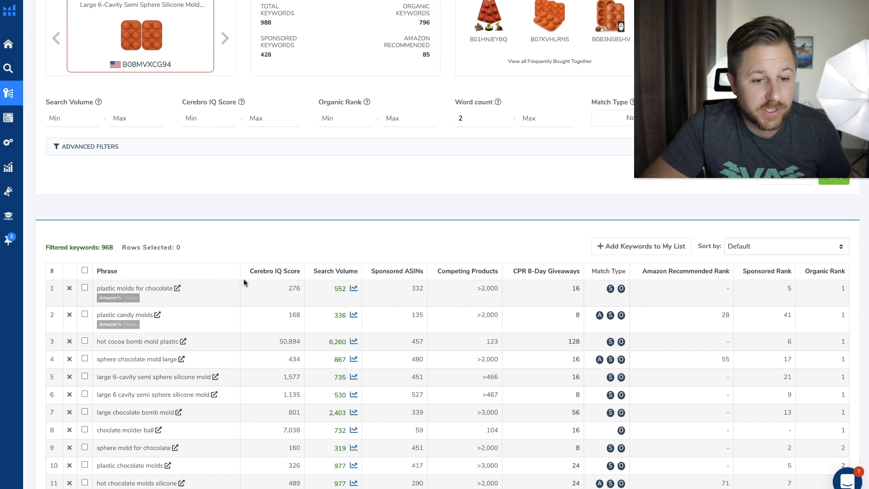
click(348, 272)
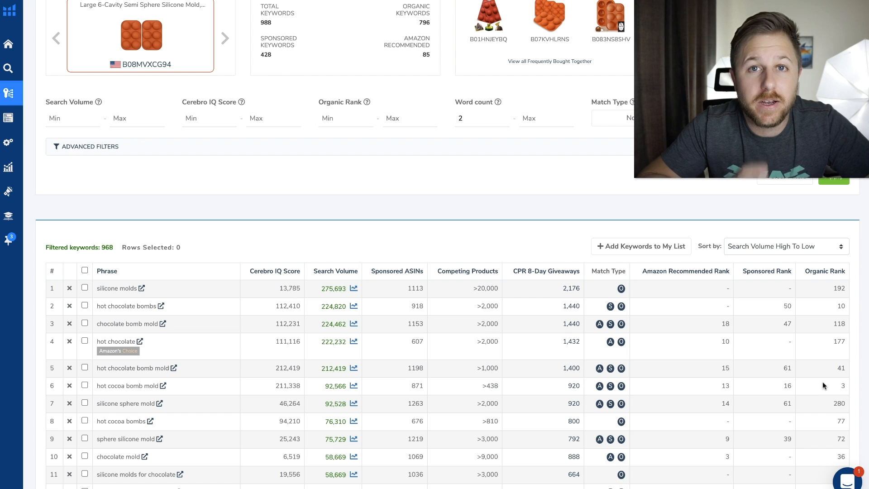
- Filter the keywords to a maximum organic rank of 5 and look through the filtered phrases and their search volumes
click(398, 119)
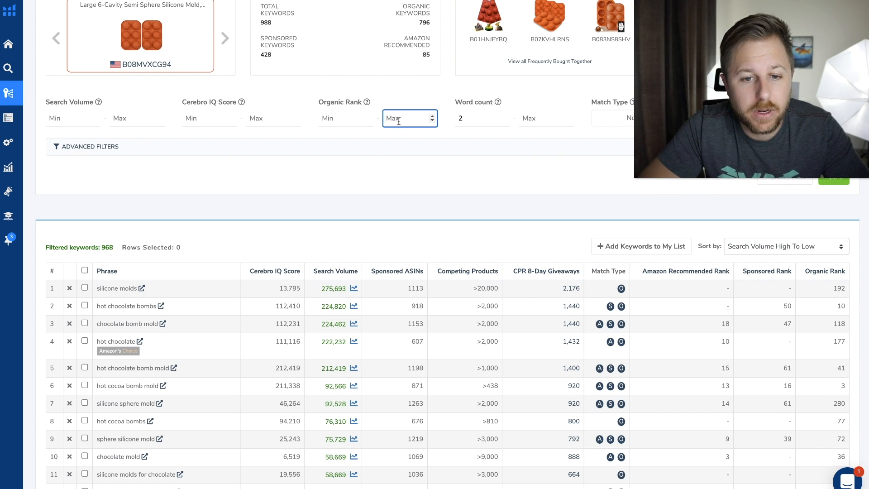
text(5)
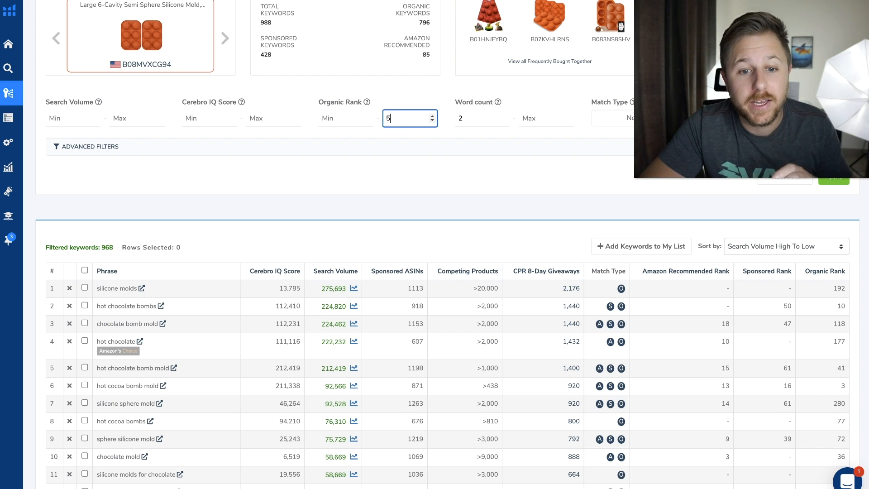
key(Return)
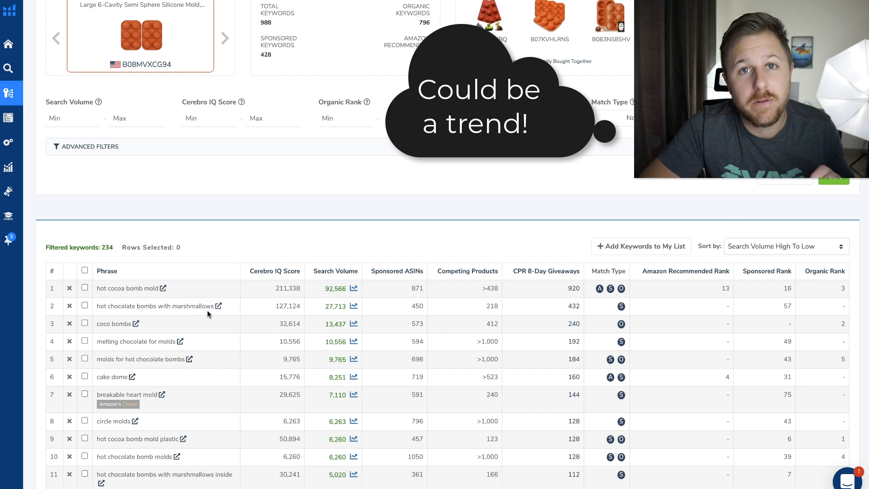
scroll(208, 314, down, 4)
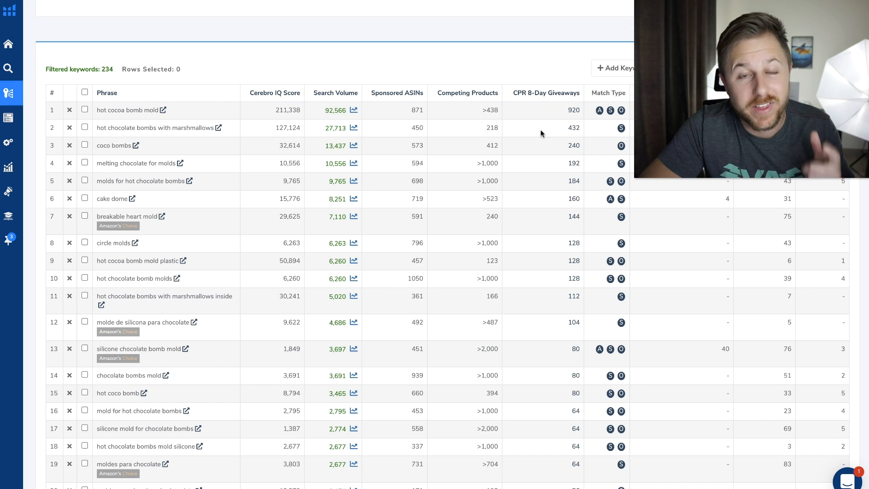
scroll(514, 272, down, 5)
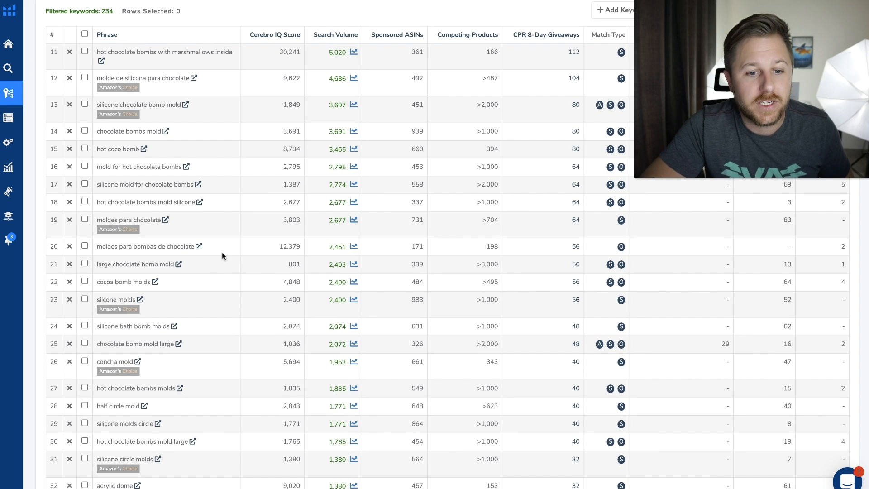